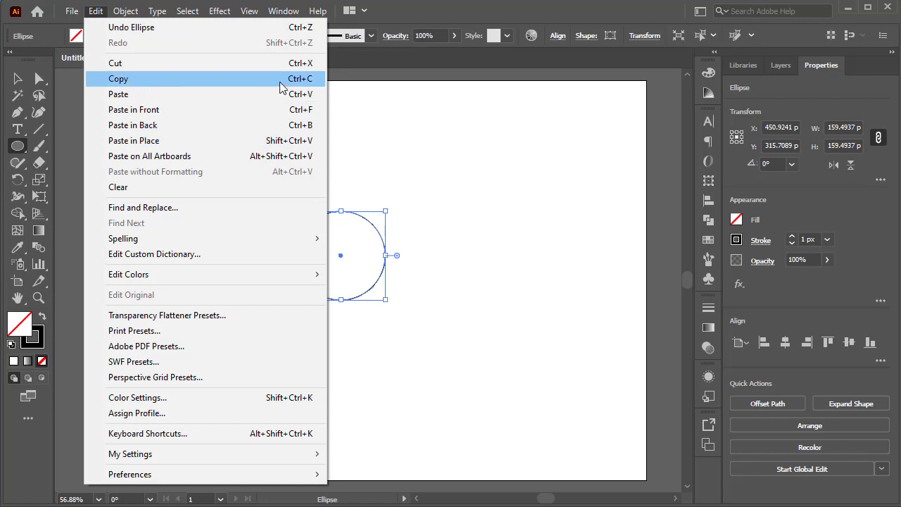
# Step: Duplicate the circle in place and enlarge the copy from its center into a concentric outer circle
pyautogui.click(290, 79)
pyautogui.click(96, 11)
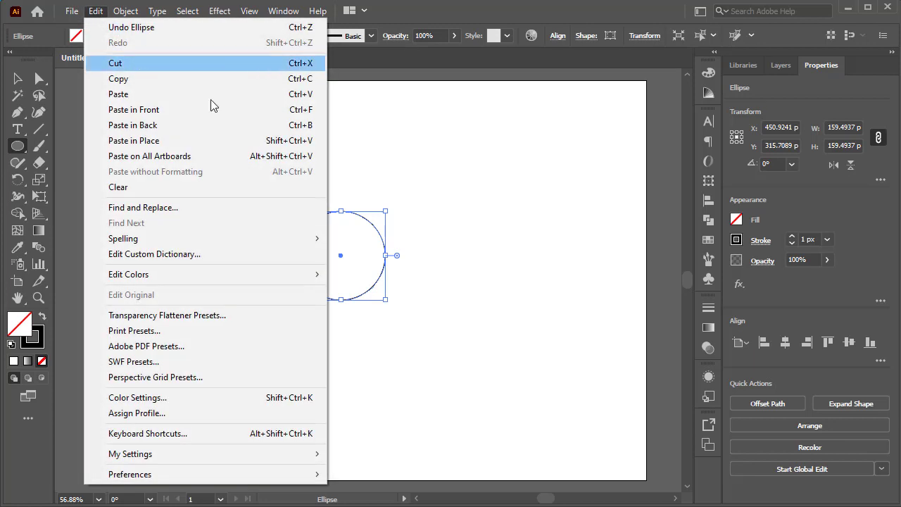
pyautogui.click(266, 143)
pyautogui.moveTo(386, 210); pyautogui.dragTo(414, 189)
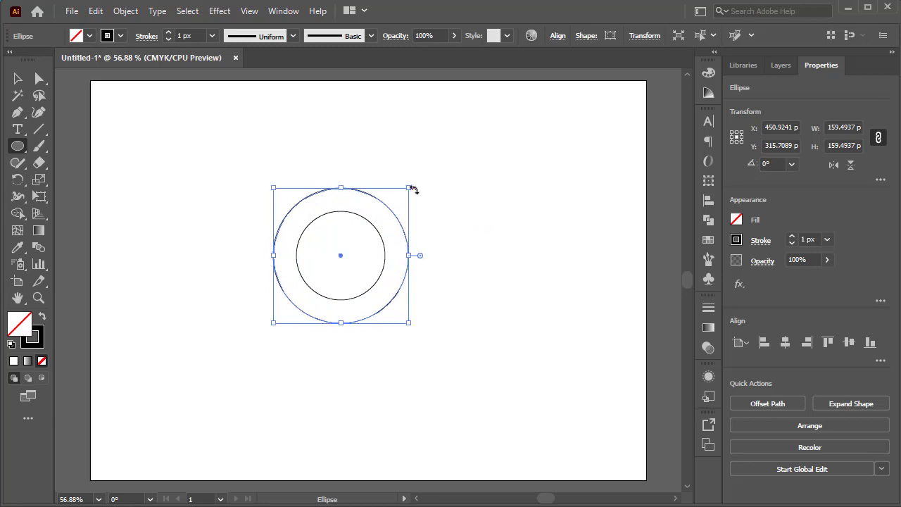
# Step: Draw a horizontal line about 684 px long and place copies tangent to both circles' tops, plus one an equal spacing below
pyautogui.press('\\')
pyautogui.moveTo(164, 132); pyautogui.dragTo(544, 132)
pyautogui.press('v')
pyautogui.click(128, 173)
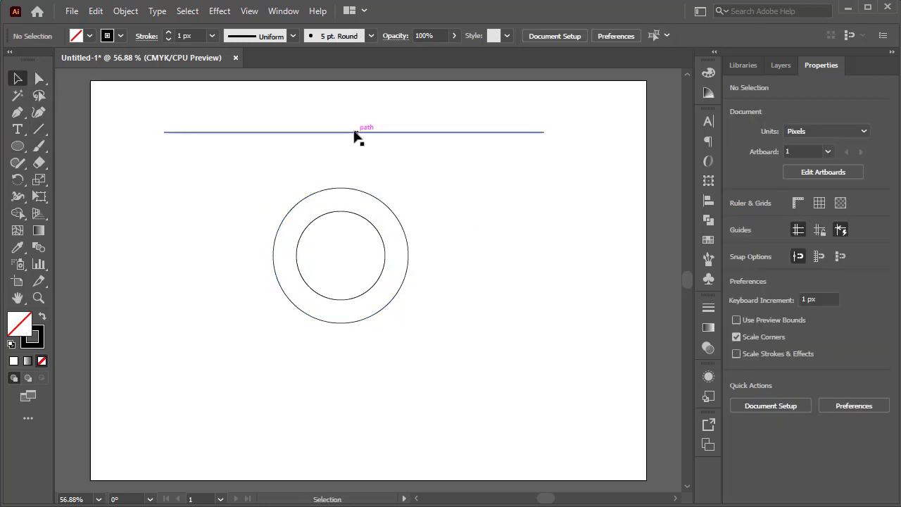
pyautogui.moveTo(354, 132); pyautogui.dragTo(364, 237)
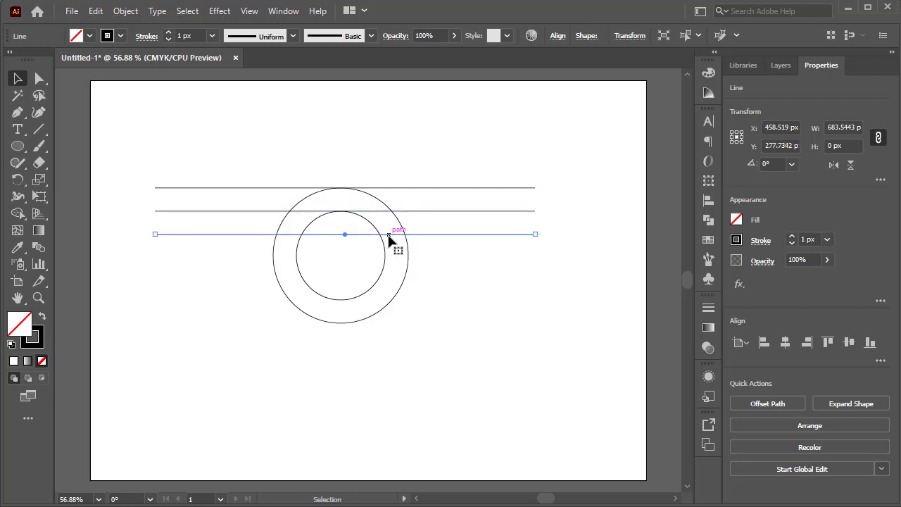
# Step: Copy the horizontal line to the bottoms of both circles and repeat the duplication for two more evenly spaced lines below
pyautogui.moveTo(389, 237); pyautogui.dragTo(377, 325)
pyautogui.hotkey('ctrl', 'd')
pyautogui.hotkey('ctrl', 'd')
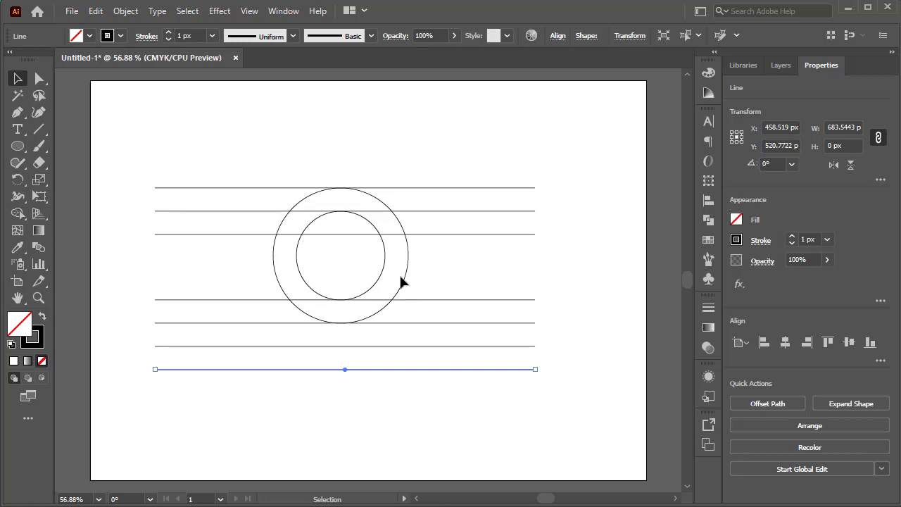
pyautogui.click(418, 226)
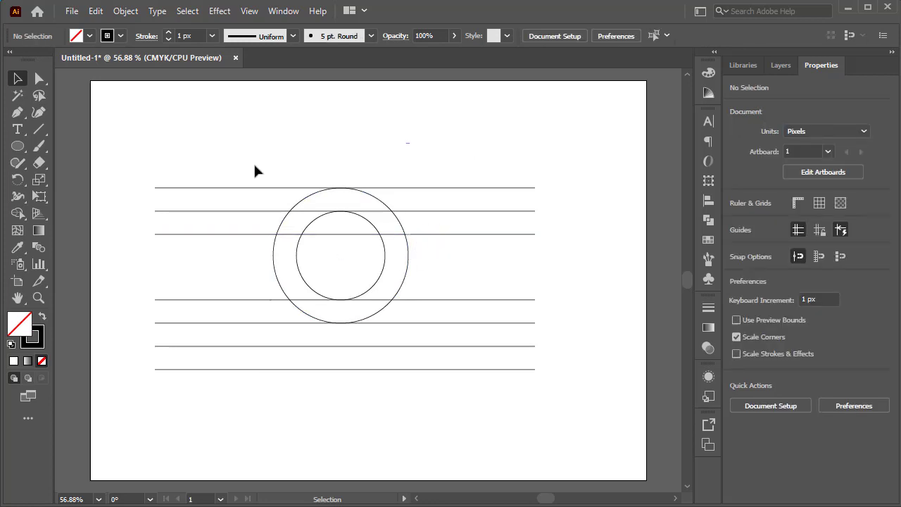
# Step: Draw a vertical line about 529 px long tangent to the outer circle's right side
pyautogui.press('\\')
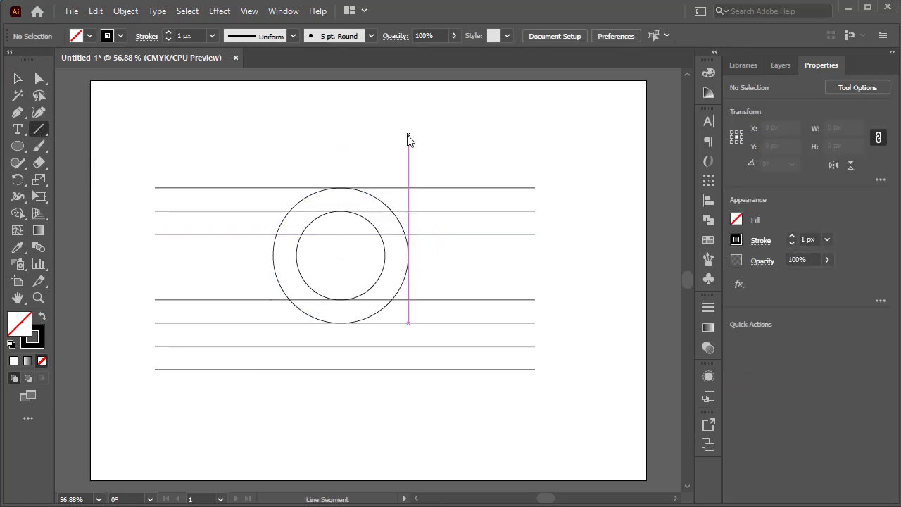
pyautogui.moveTo(408, 135); pyautogui.dragTo(409, 429)
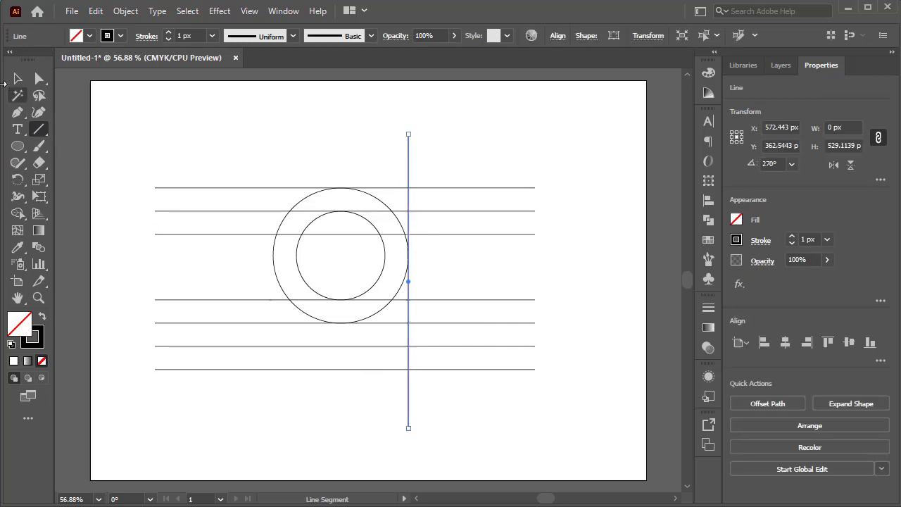
pyautogui.press('v')
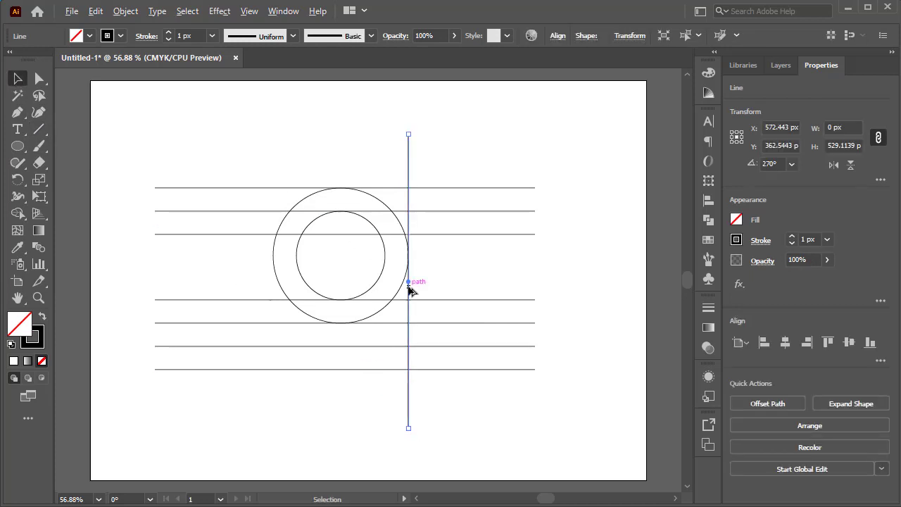
# Step: Copy the vertical line to the circles' other side tangents, one spacing farther left, and just inside the inner circle's left edge
pyautogui.moveTo(408, 288); pyautogui.dragTo(276, 284)
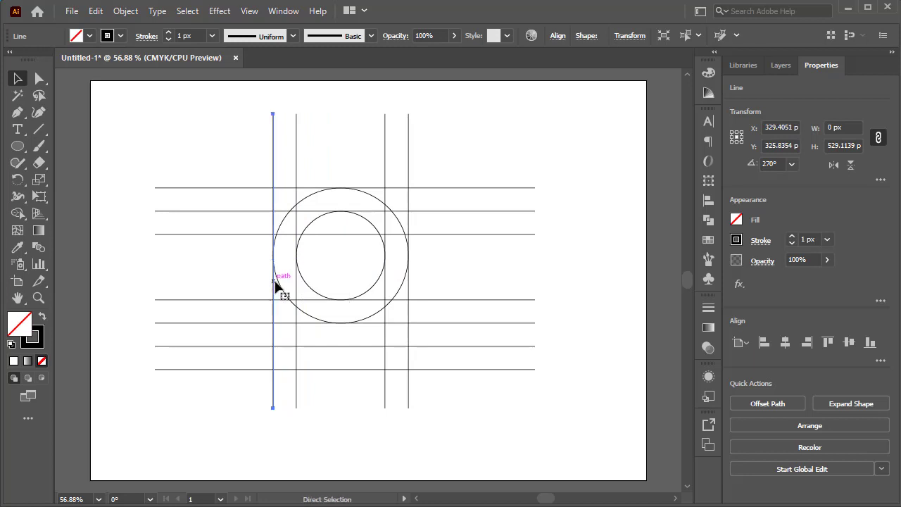
pyautogui.hotkey('ctrl', 'd')
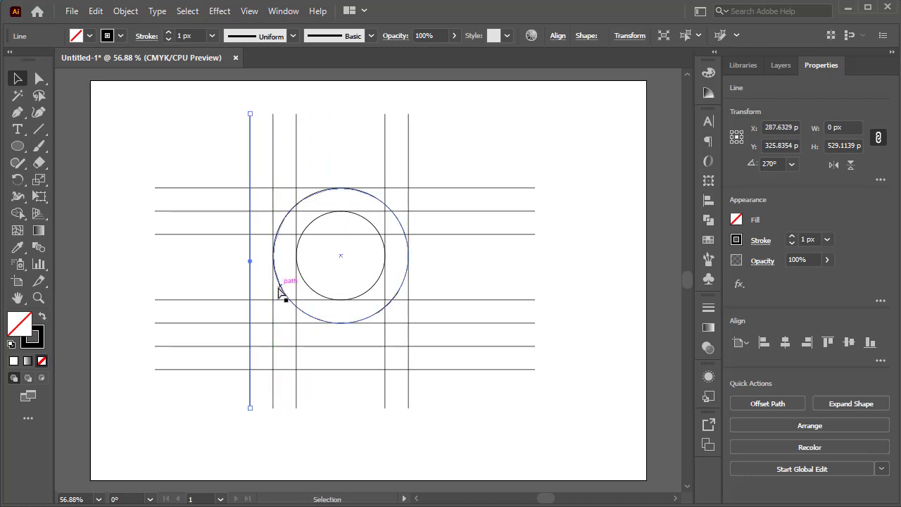
pyautogui.moveTo(296, 233); pyautogui.dragTo(318, 235)
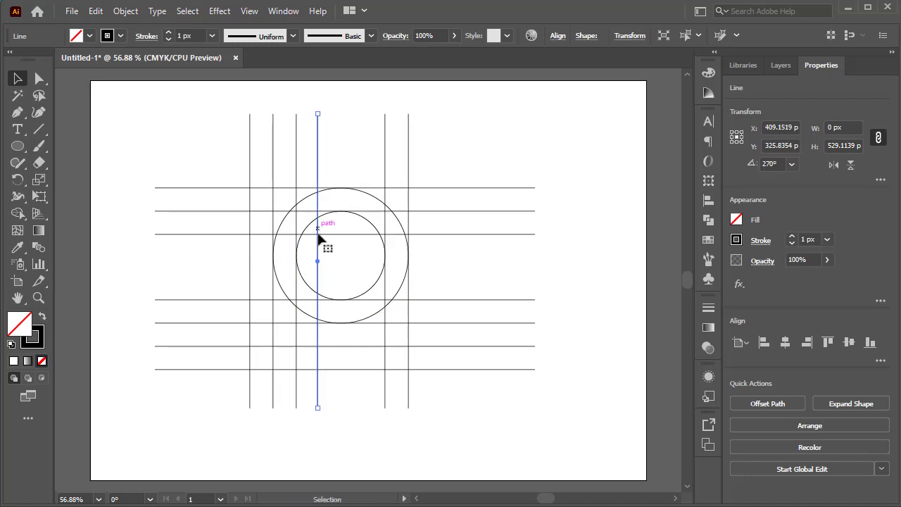
pyautogui.click(351, 456)
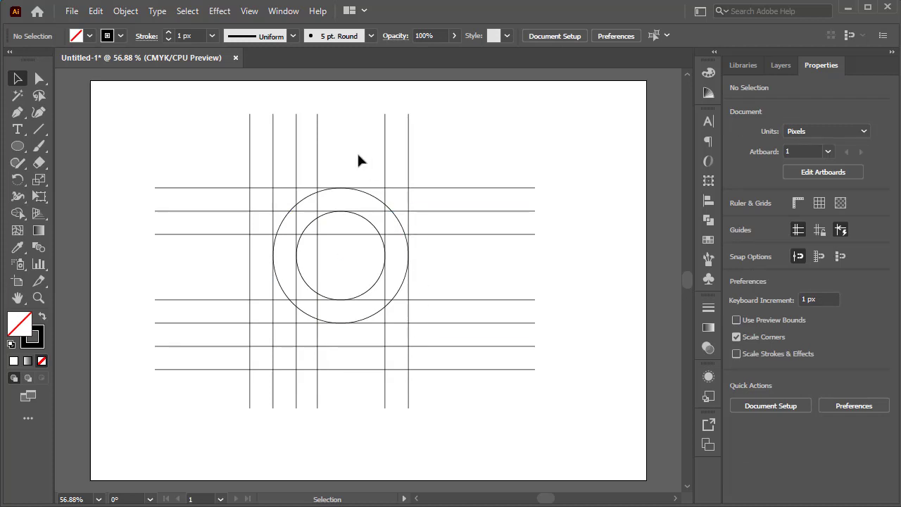
# Step: Try to rotate a copy of the two rightmost vertical lines by 60° about their midpoint
pyautogui.moveTo(368, 159); pyautogui.dragTo(368, 159)
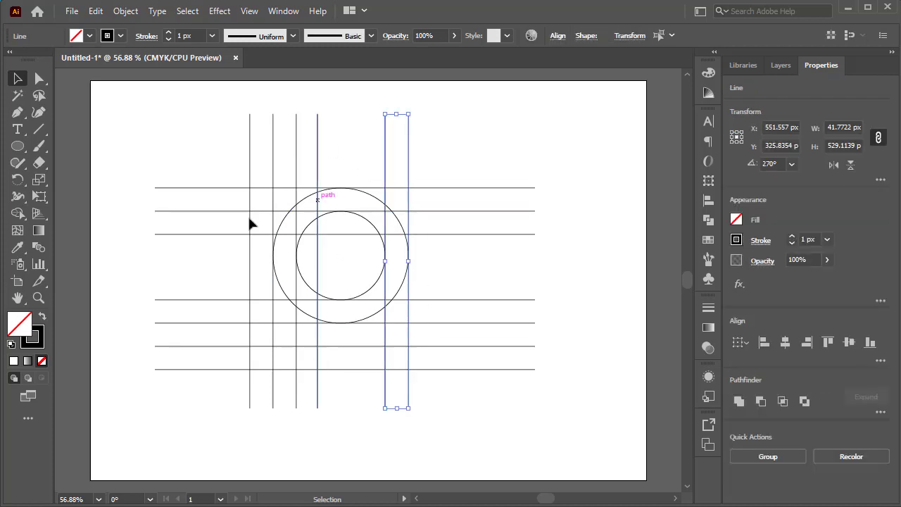
pyautogui.click(21, 179)
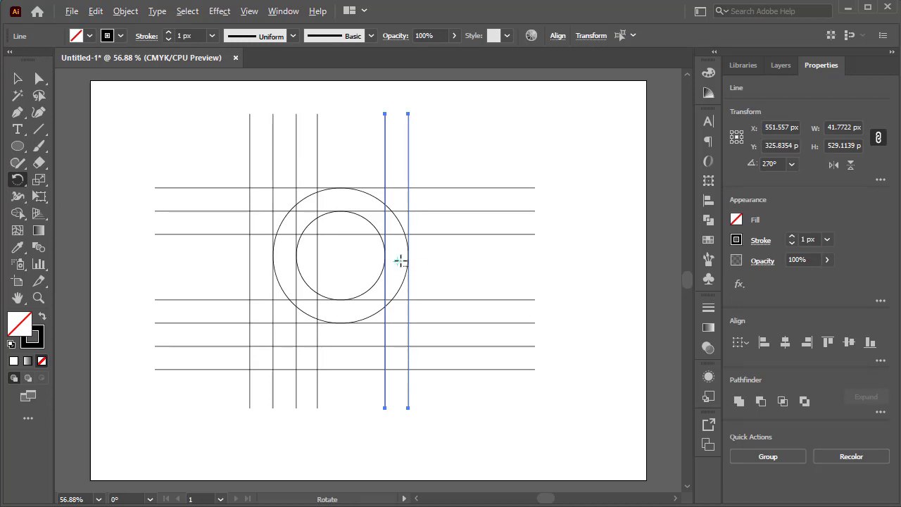
pyautogui.keyDown('alt'); pyautogui.click(397, 262); pyautogui.keyUp('alt')
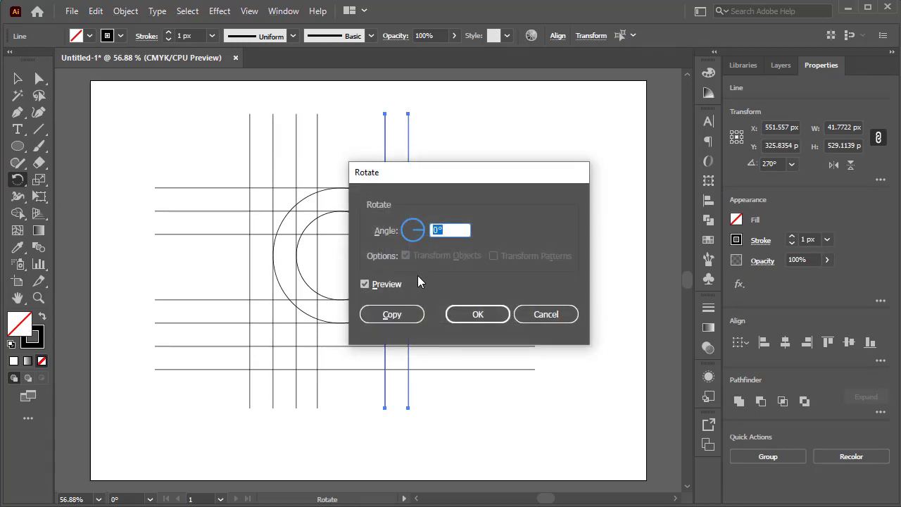
pyautogui.write('60')
pyautogui.click(394, 316)
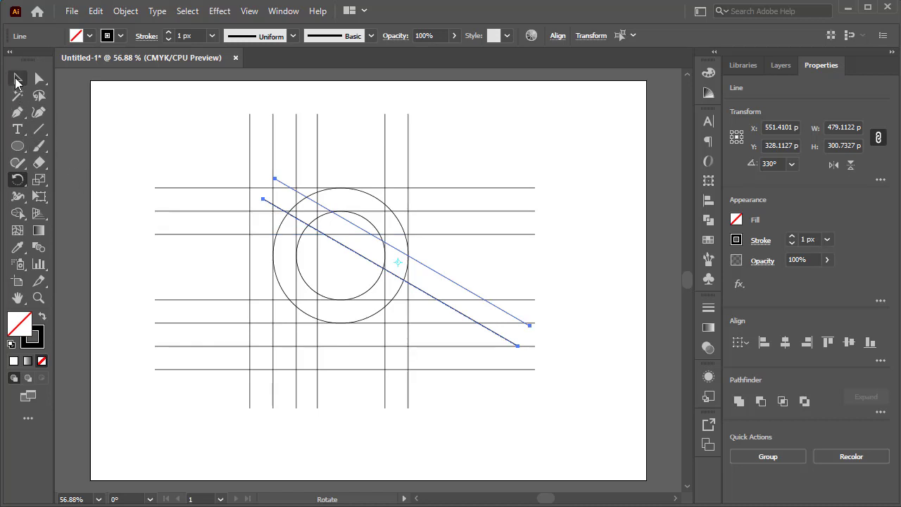
pyautogui.hotkey('ctrl', 'z')
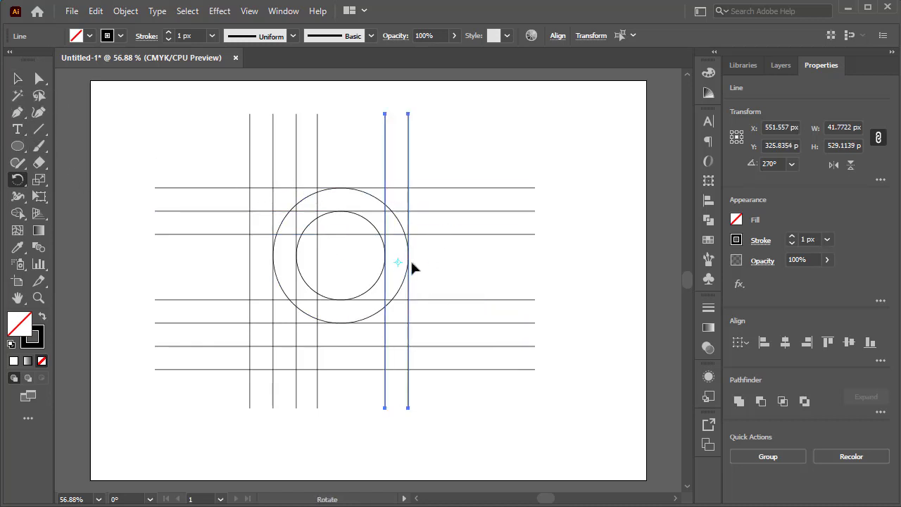
# Step: Rotate a copy of the two rightmost vertical lines by 45° about their midpoint
pyautogui.keyDown('alt'); pyautogui.click(397, 263); pyautogui.keyUp('alt')
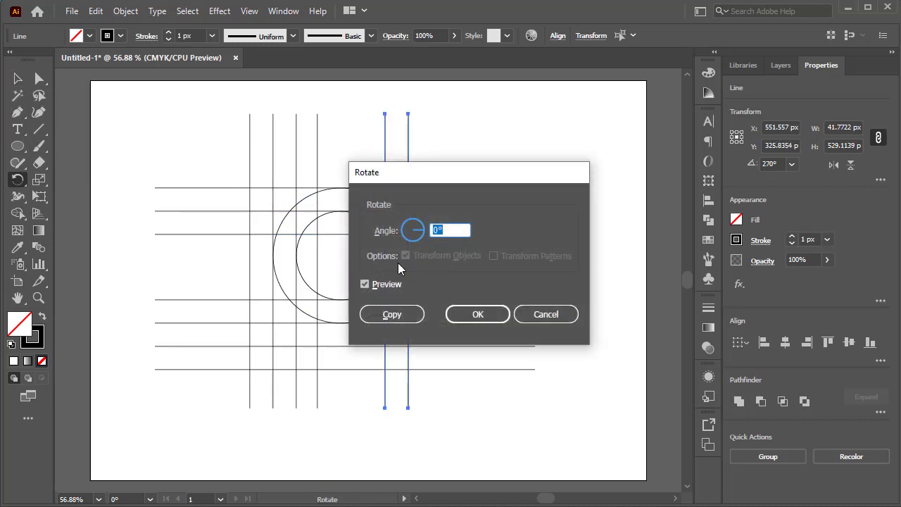
pyautogui.write('45')
pyautogui.click(395, 315)
pyautogui.click(16, 81)
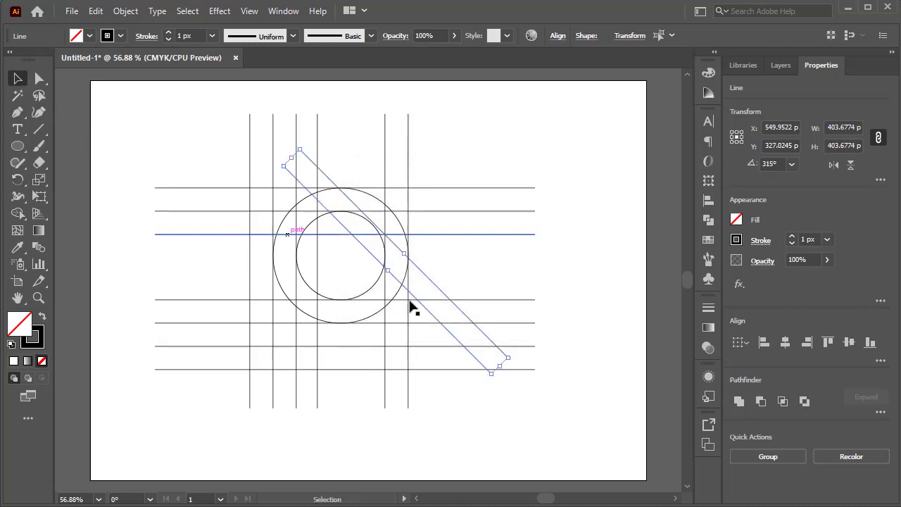
# Step: Lengthen the diagonal pair to about 661 px wide and move it down-left until its upper line crosses the circles' center
pyautogui.moveTo(499, 366); pyautogui.dragTo(593, 418)
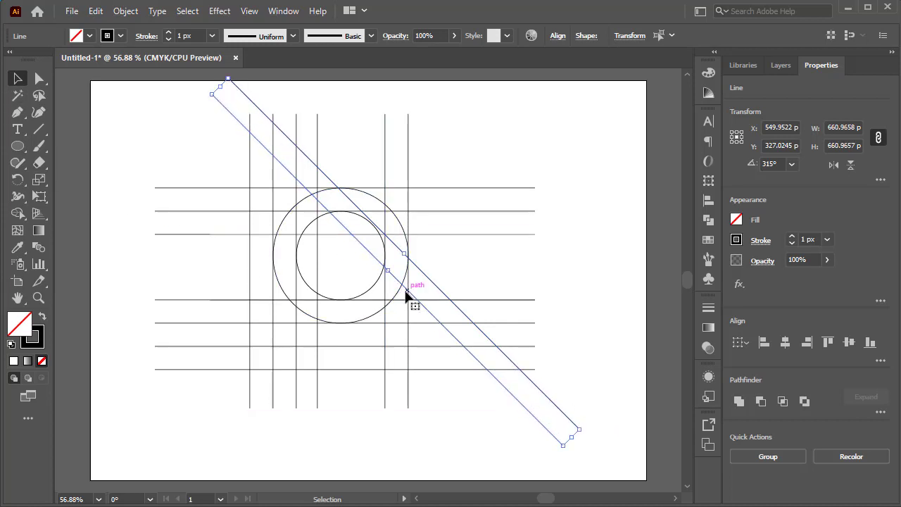
pyautogui.moveTo(406, 294); pyautogui.dragTo(383, 325)
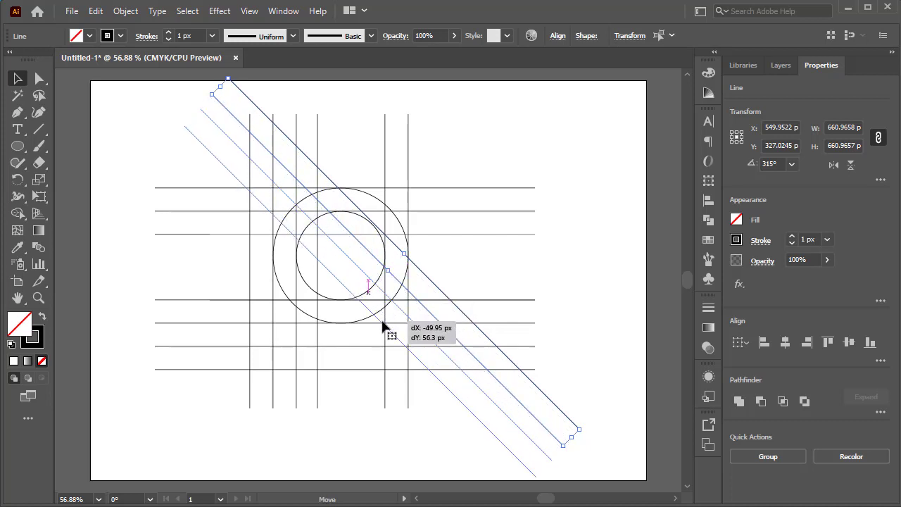
pyautogui.moveTo(381, 323)
pyautogui.mouseDown()
pyautogui.moveTo(387, 316)
pyautogui.moveTo(376, 325)
pyautogui.mouseUp()
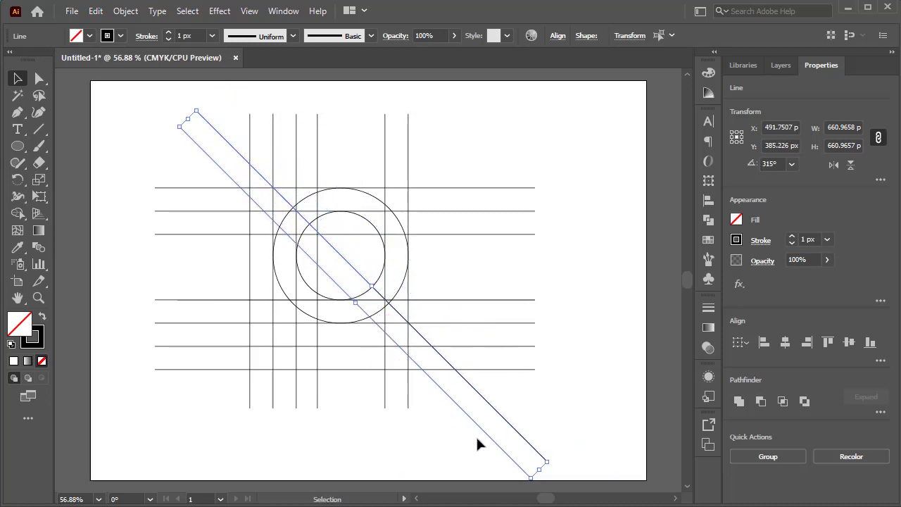
pyautogui.click(561, 422)
# Step: Select all circles and lines and set up the Shape Builder with a black fill and no stroke
pyautogui.moveTo(440, 216); pyautogui.dragTo(176, 458)
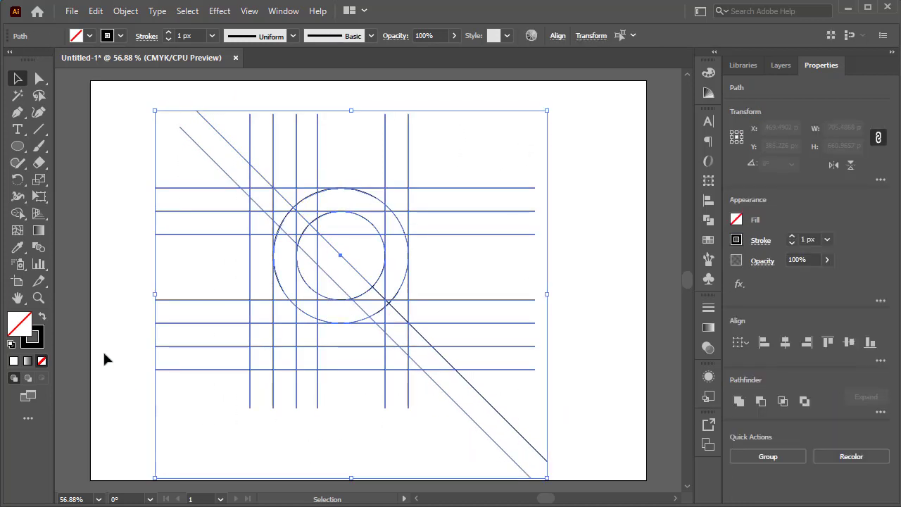
pyautogui.hotkey('shift', 'm')
pyautogui.click(89, 36)
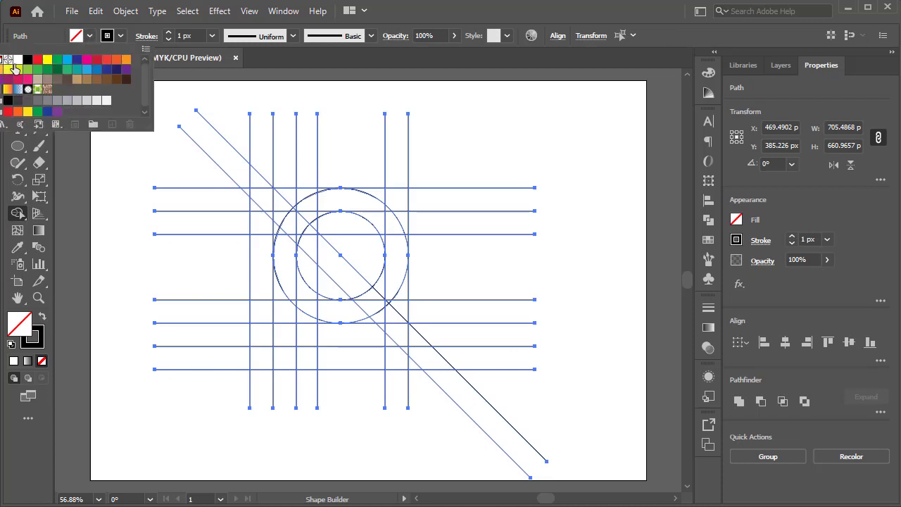
pyautogui.click(27, 60)
pyautogui.click(120, 37)
pyautogui.click(120, 37)
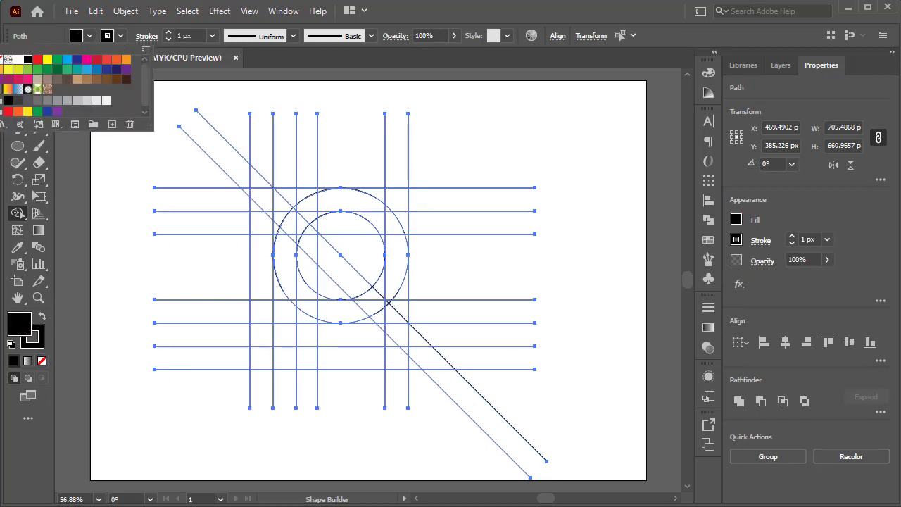
pyautogui.click(8, 59)
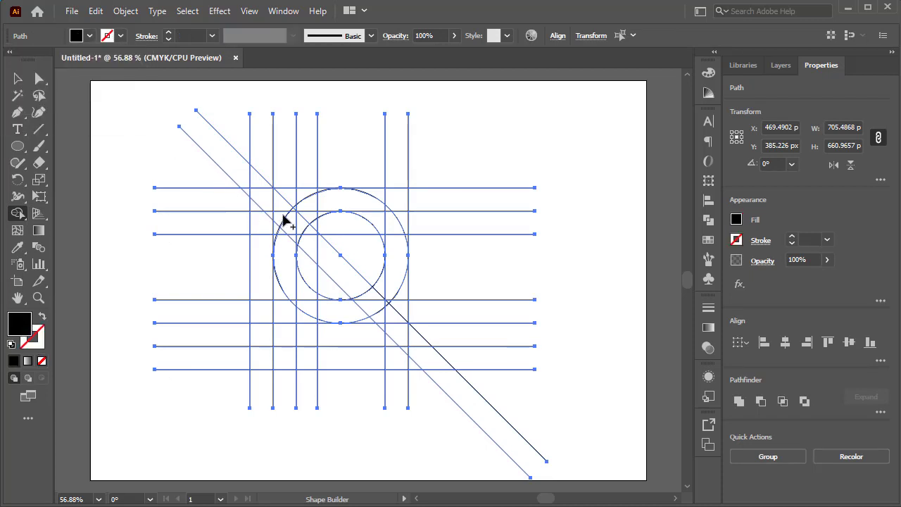
# Step: Merge the grid regions with Shape Builder into a thick open D with an inner stem and an L at its lower left
pyautogui.moveTo(259, 211)
pyautogui.mouseDown()
pyautogui.moveTo(333, 202)
pyautogui.moveTo(290, 211)
pyautogui.mouseUp()
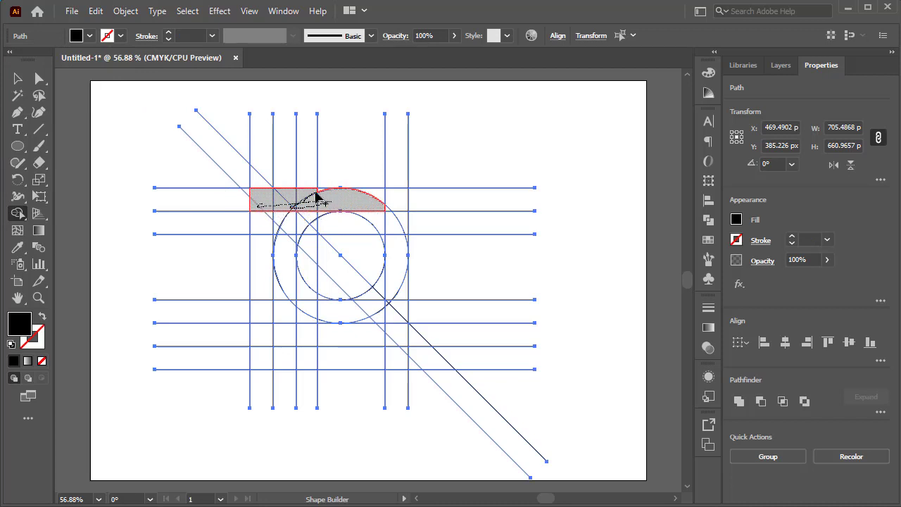
pyautogui.moveTo(360, 215)
pyautogui.mouseDown()
pyautogui.moveTo(387, 210)
pyautogui.moveTo(389, 220)
pyautogui.moveTo(392, 242)
pyautogui.moveTo(382, 238)
pyautogui.moveTo(400, 264)
pyautogui.moveTo(374, 304)
pyautogui.moveTo(391, 302)
pyautogui.moveTo(305, 316)
pyautogui.moveTo(315, 323)
pyautogui.moveTo(299, 241)
pyautogui.mouseUp()
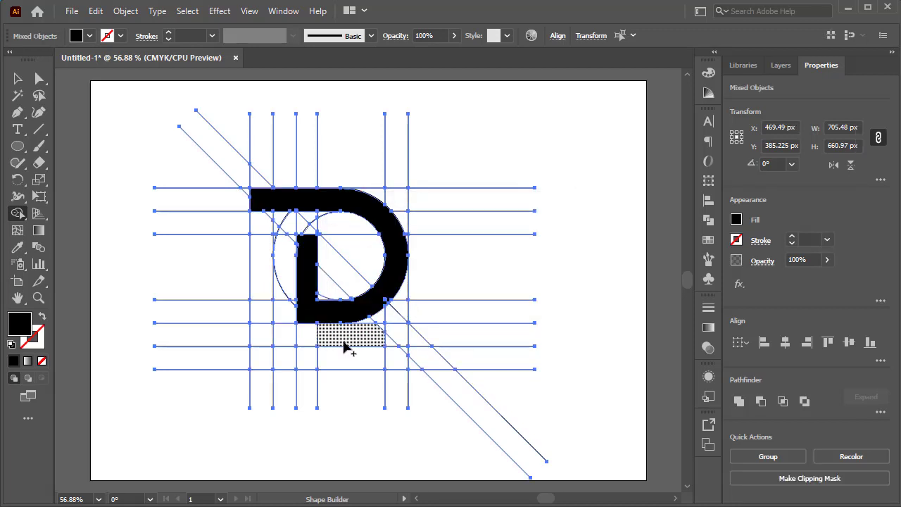
pyautogui.moveTo(261, 258)
pyautogui.mouseDown()
pyautogui.moveTo(265, 351)
pyautogui.moveTo(309, 360)
pyautogui.mouseUp()
pyautogui.click(17, 78)
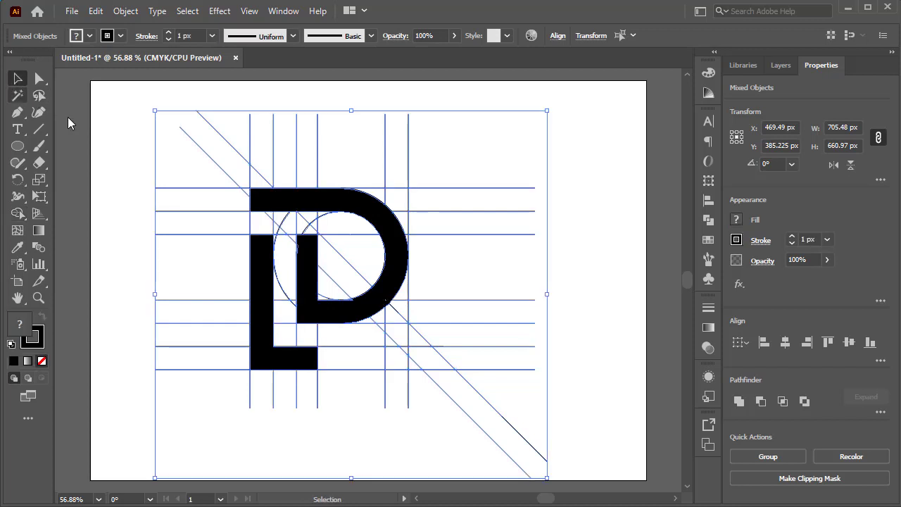
# Step: Copy the lower diagonal's lower-right segment and align it through the upper right corner of the L's foot
pyautogui.click(502, 332)
pyautogui.click(394, 342)
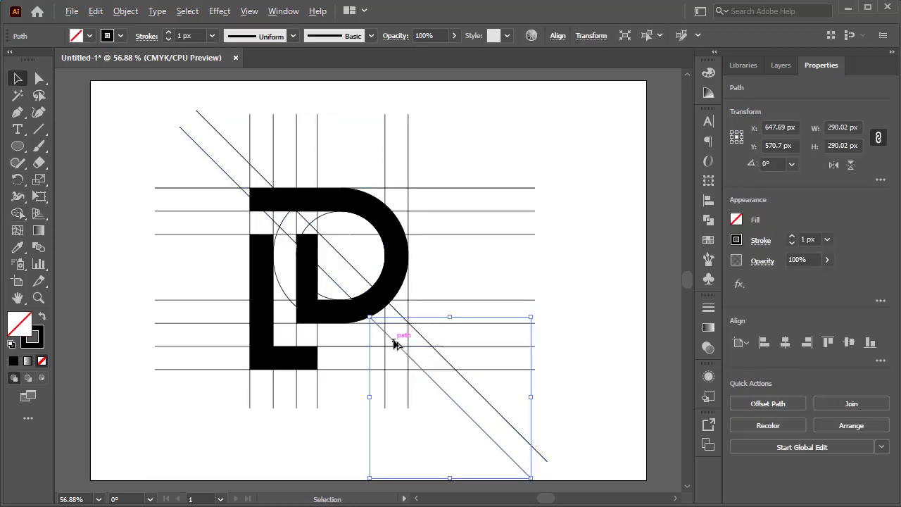
pyautogui.moveTo(394, 343); pyautogui.dragTo(283, 316)
pyautogui.scroll(4, 341, 360)
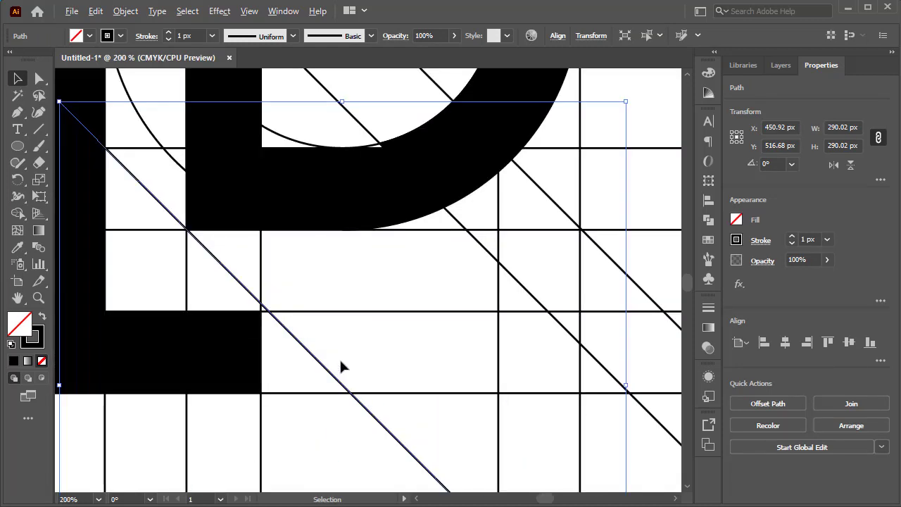
pyautogui.moveTo(301, 346); pyautogui.dragTo(299, 345)
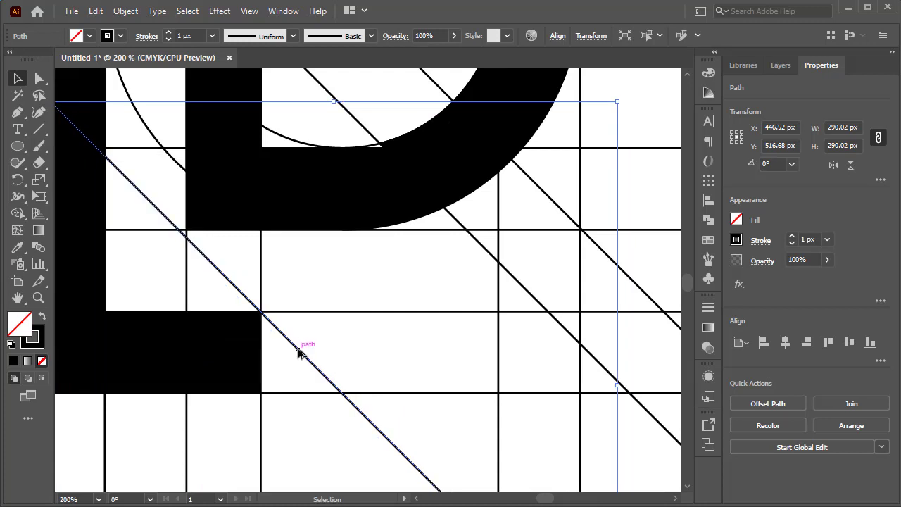
# Step: Extend the copied diagonal segment up and left beyond the L's stem
pyautogui.scroll(-4, 299, 346)
pyautogui.moveTo(242, 291); pyautogui.dragTo(164, 219)
pyautogui.click(553, 240)
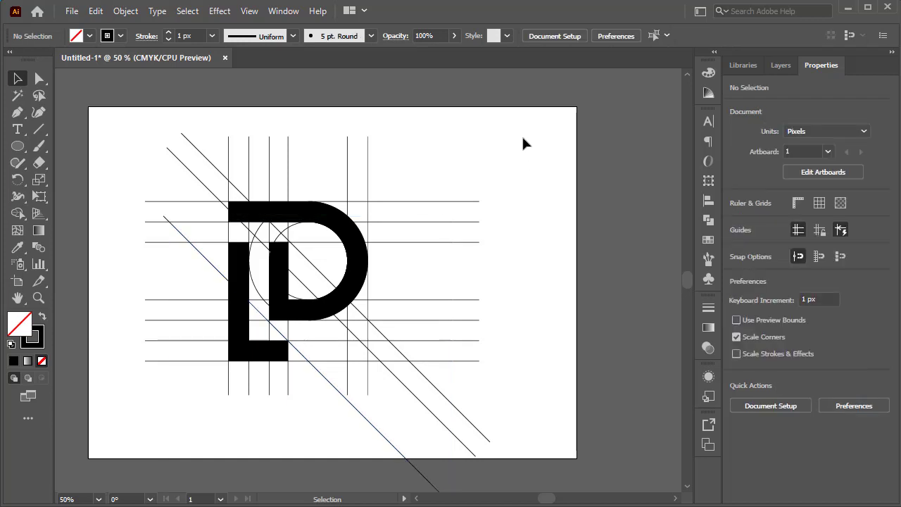
# Step: Select all artwork and, using Shape Builder with a black fill, merge the L regions so its foot ends along the lower diagonal
pyautogui.moveTo(522, 138); pyautogui.dragTo(155, 420)
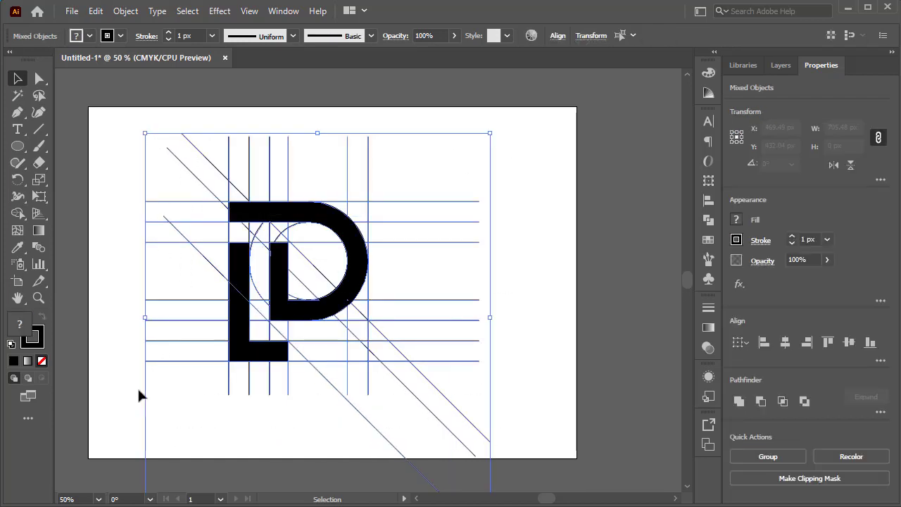
pyautogui.click(22, 219)
pyautogui.keyDown('alt'); pyautogui.click(290, 361); pyautogui.keyUp('alt')
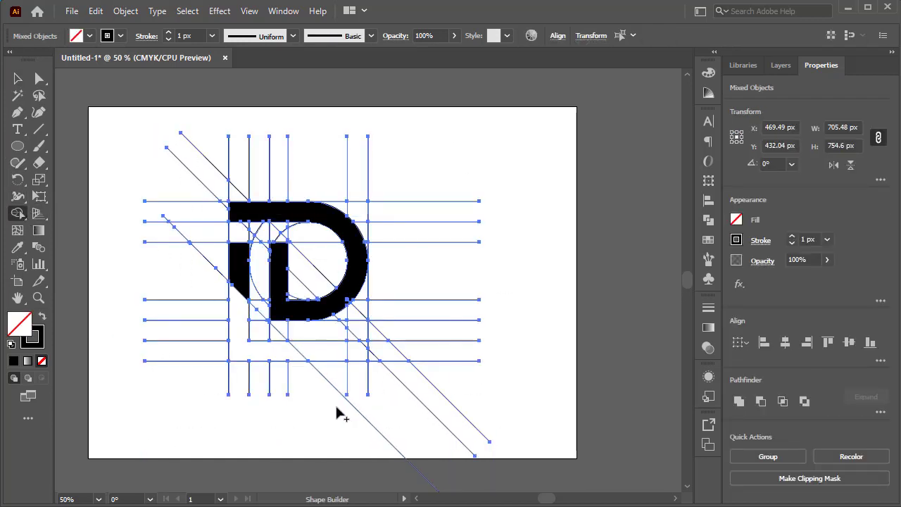
pyautogui.click(90, 36)
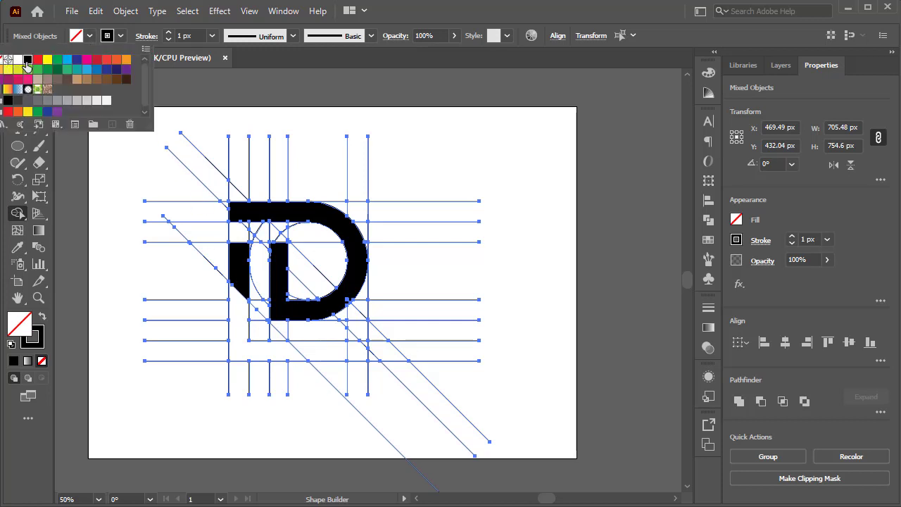
pyautogui.click(24, 62)
pyautogui.moveTo(231, 328); pyautogui.dragTo(247, 345)
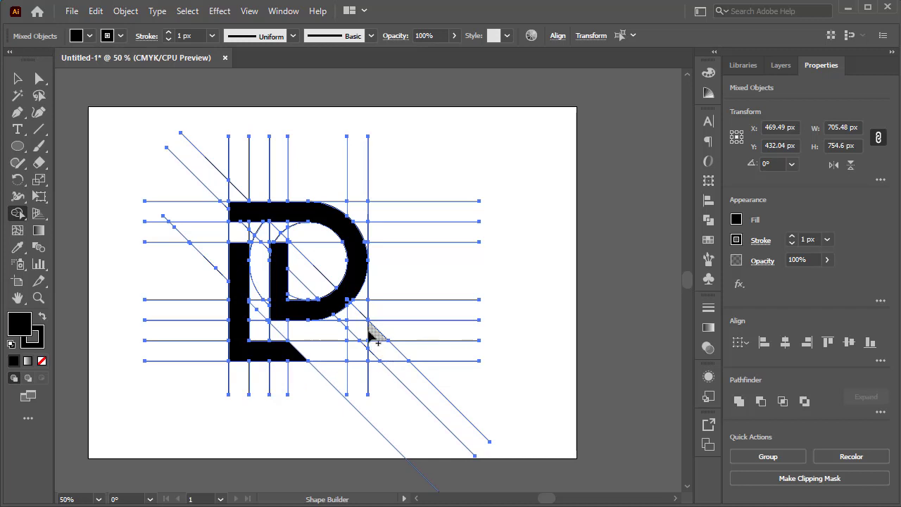
# Step: Merge the band between the two upper diagonals into the D as an R leg, and absorb leftover slivers along the stem and bowl
pyautogui.moveTo(344, 315)
pyautogui.mouseDown()
pyautogui.moveTo(352, 309)
pyautogui.moveTo(391, 358)
pyautogui.mouseUp()
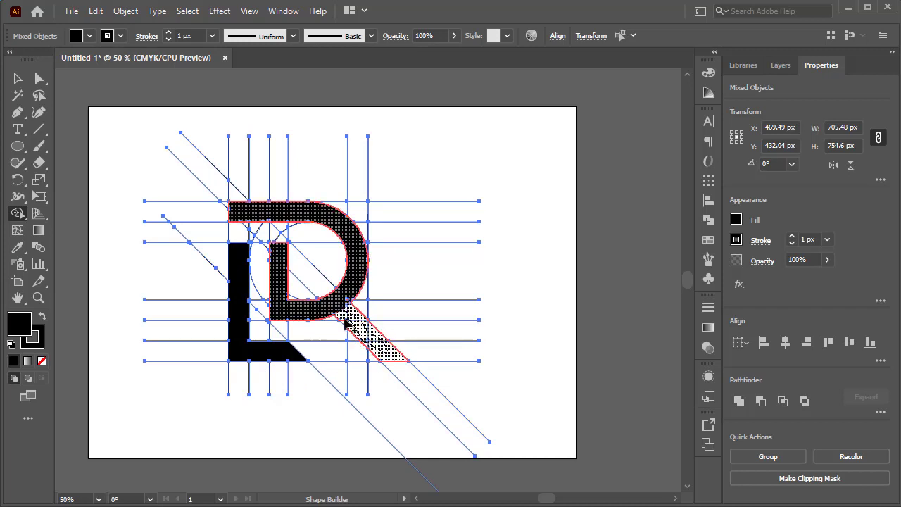
pyautogui.moveTo(382, 347); pyautogui.dragTo(379, 364)
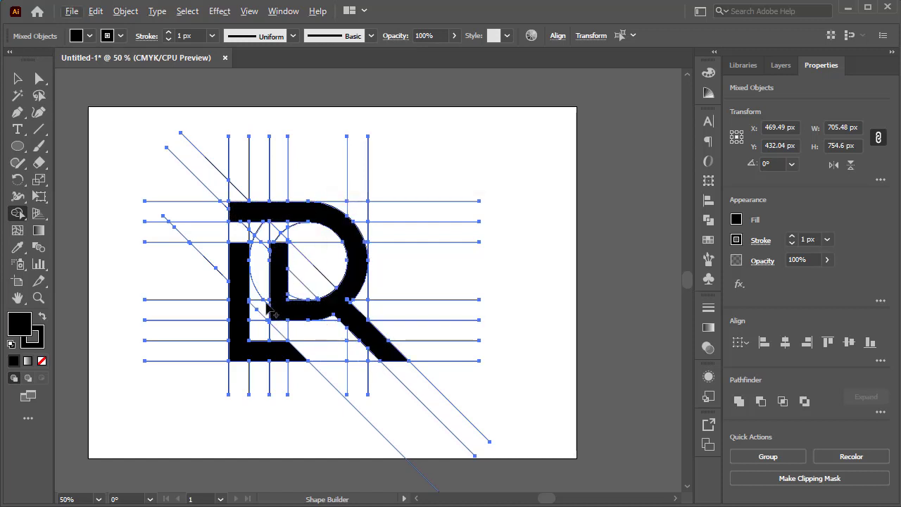
pyautogui.scroll(5, 272, 314)
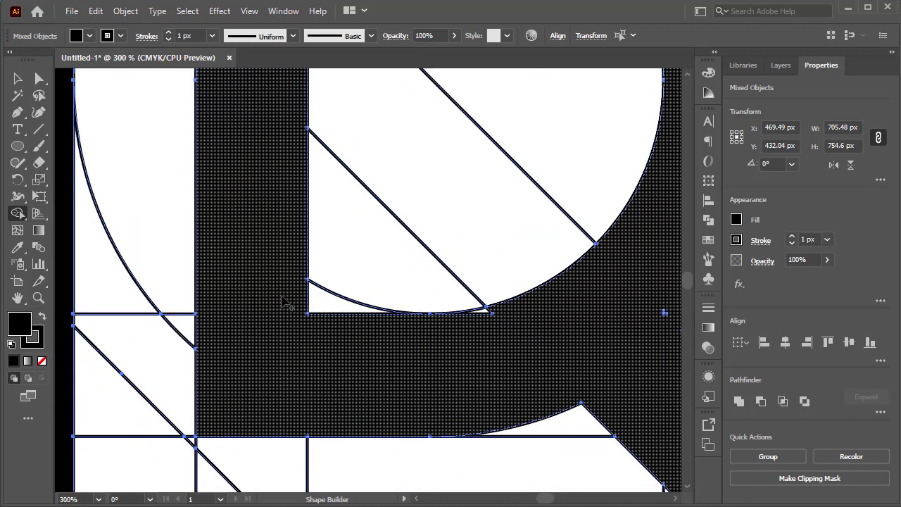
pyautogui.scroll(3, 281, 301)
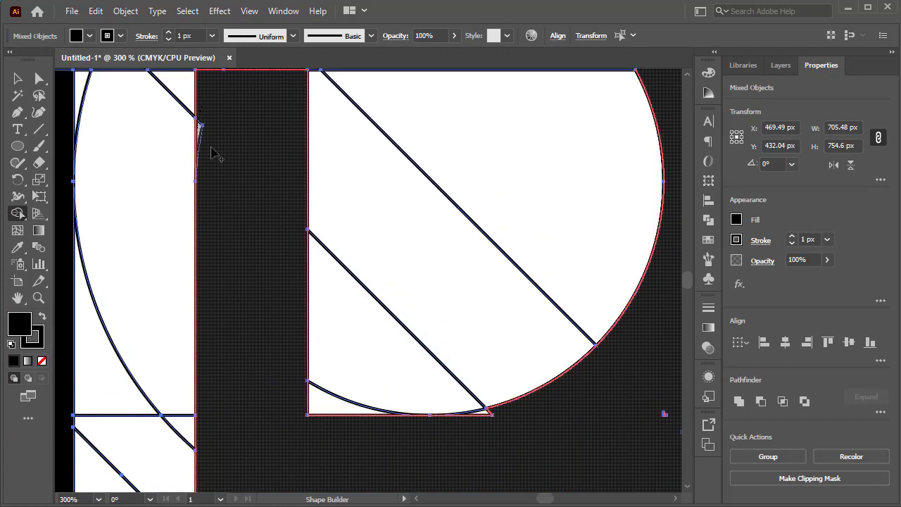
pyautogui.scroll(-3, 232, 197)
pyautogui.hscroll(3, 232, 197)
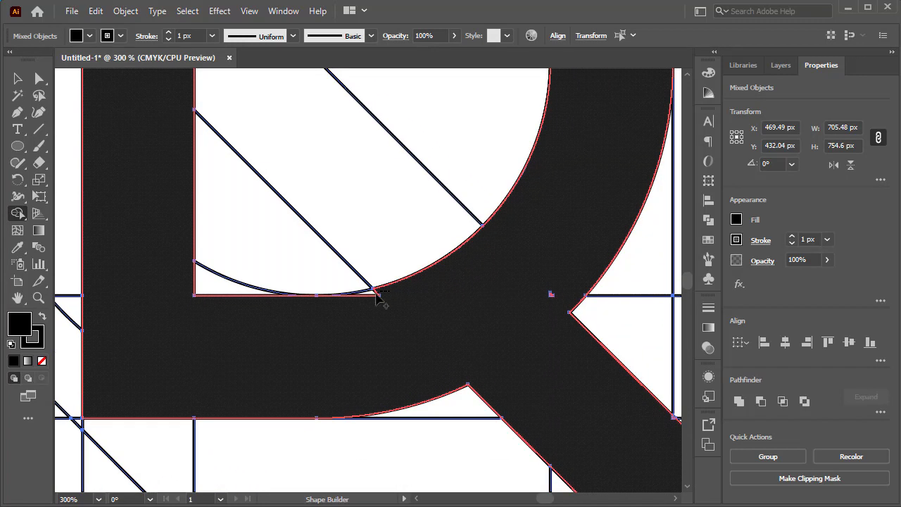
pyautogui.scroll(1, 462, 306)
pyautogui.hscroll(2, 462, 305)
pyautogui.click(487, 268)
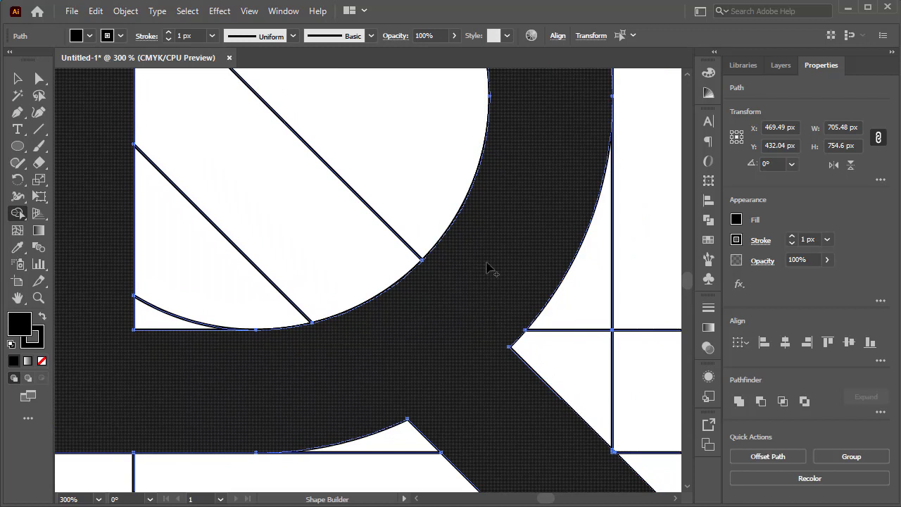
# Step: Examine the merged monogram's edges along the bowl, top bar, stem and L foot for unmerged slivers
pyautogui.moveTo(487, 268); pyautogui.dragTo(479, 426)
pyautogui.moveTo(467, 266); pyautogui.dragTo(603, 406)
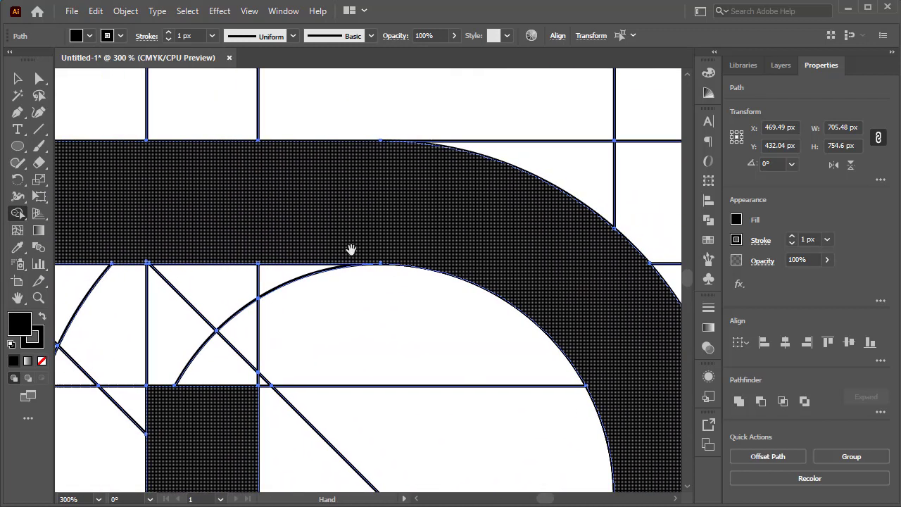
pyautogui.moveTo(352, 250)
pyautogui.mouseDown()
pyautogui.moveTo(429, 260)
pyautogui.moveTo(412, 249)
pyautogui.moveTo(424, 264)
pyautogui.mouseUp()
pyautogui.moveTo(334, 264); pyautogui.dragTo(439, 260)
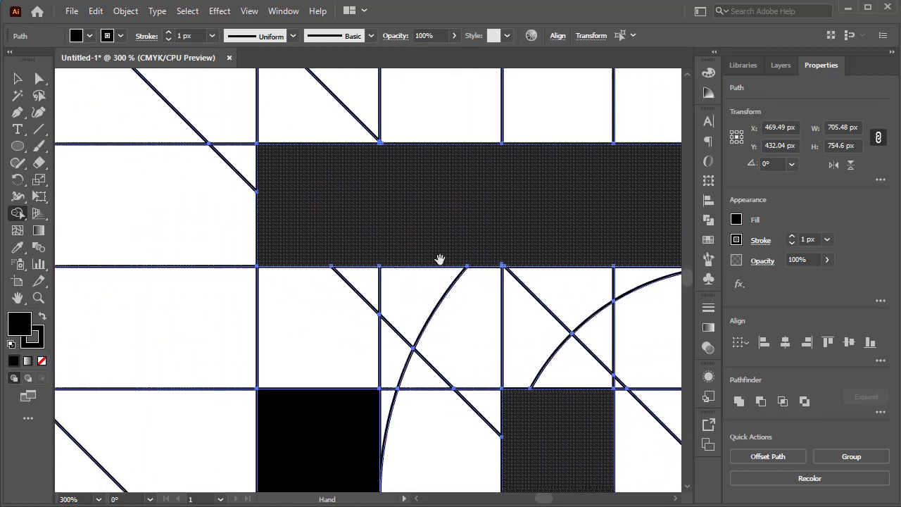
pyautogui.moveTo(442, 378); pyautogui.dragTo(390, 247)
pyautogui.moveTo(374, 392); pyautogui.dragTo(384, 224)
pyautogui.moveTo(414, 388); pyautogui.dragTo(427, 186)
pyautogui.moveTo(476, 392); pyautogui.dragTo(450, 264)
pyautogui.moveTo(521, 439); pyautogui.dragTo(492, 358)
pyautogui.moveTo(394, 285); pyautogui.dragTo(211, 213)
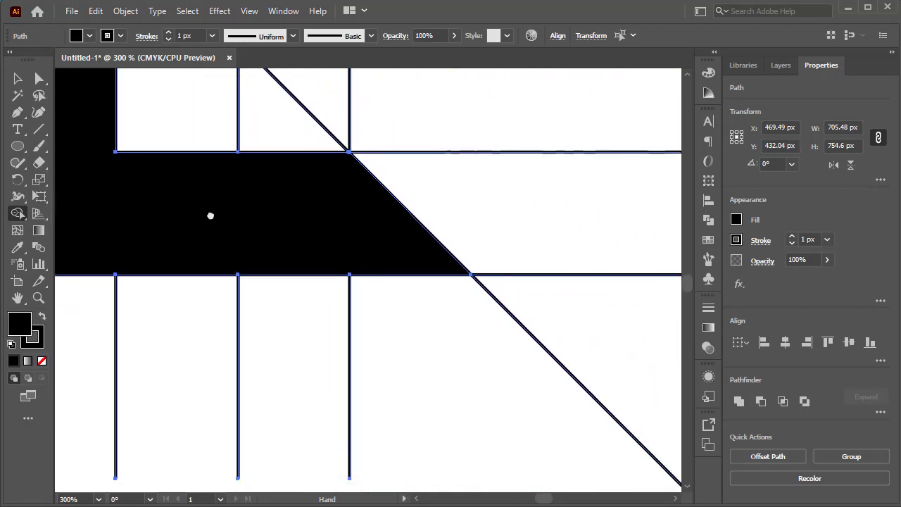
pyautogui.moveTo(486, 253)
pyautogui.mouseDown()
pyautogui.moveTo(414, 230)
pyautogui.moveTo(537, 244)
pyautogui.moveTo(364, 348)
pyautogui.moveTo(408, 436)
pyautogui.moveTo(320, 426)
pyautogui.mouseUp()
pyautogui.scroll(-4, 321, 412)
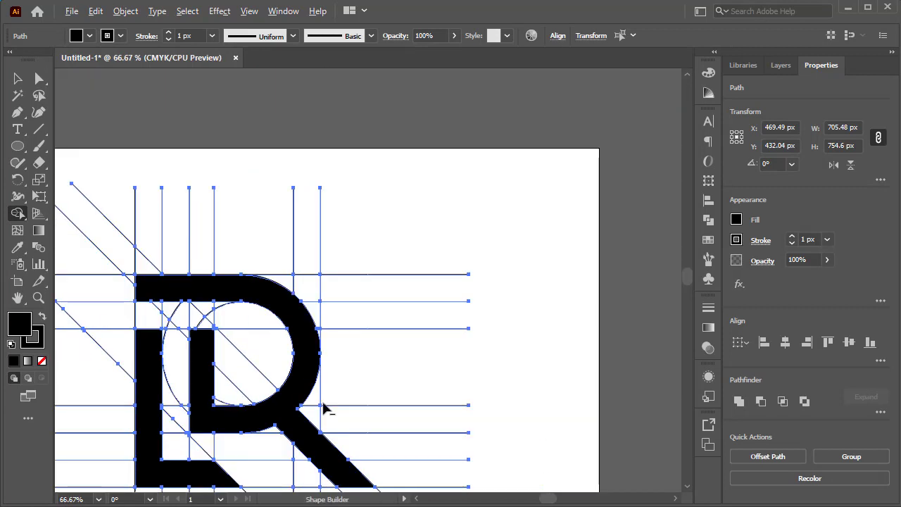
pyautogui.scroll(-2, 326, 412)
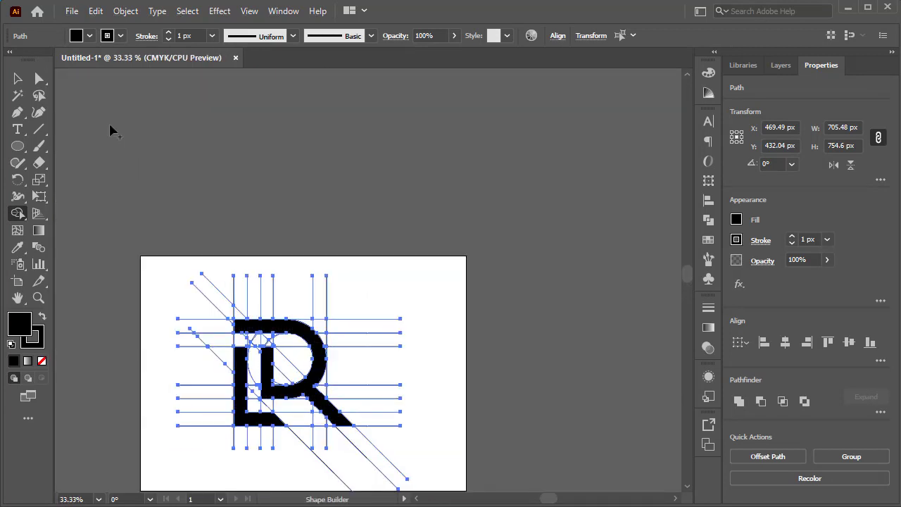
# Step: Select the black monogram shapes with the Magic Wand and place a copy of them right of the construction grid
pyautogui.click(17, 95)
pyautogui.moveTo(326, 315); pyautogui.dragTo(329, 202)
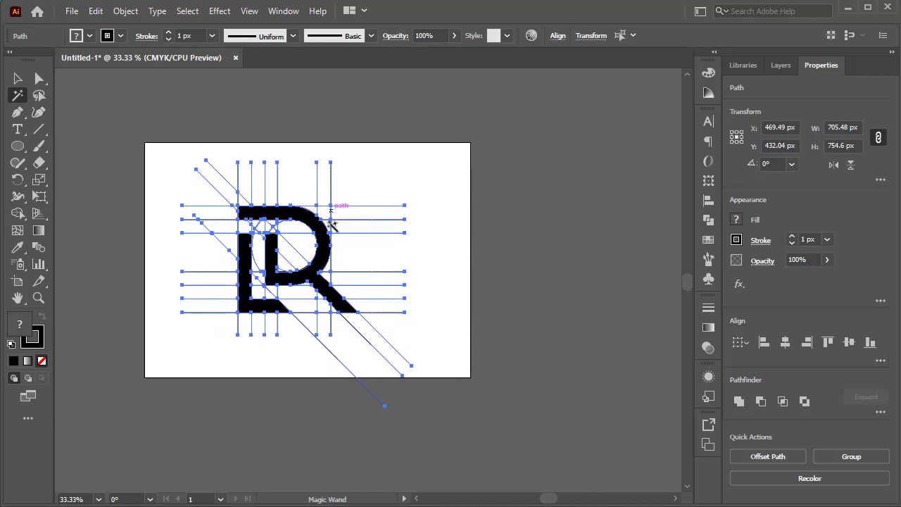
pyautogui.click(325, 246)
pyautogui.press('v')
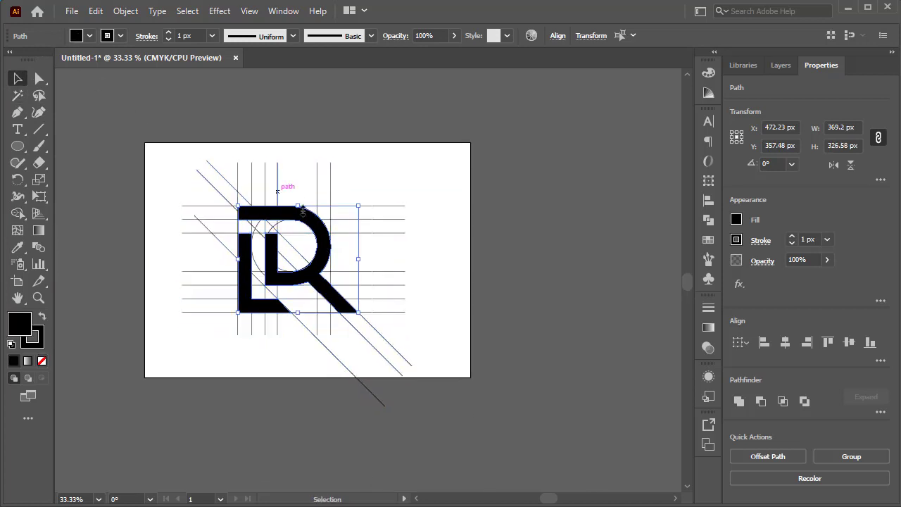
pyautogui.moveTo(326, 255); pyautogui.dragTo(505, 252)
# Step: Scale the original monogram with its construction lines down to about 337 by 360 px and move it to the artboard's left half
pyautogui.click(386, 167)
pyautogui.moveTo(186, 408); pyautogui.dragTo(363, 197)
pyautogui.moveTo(352, 205); pyautogui.dragTo(352, 205)
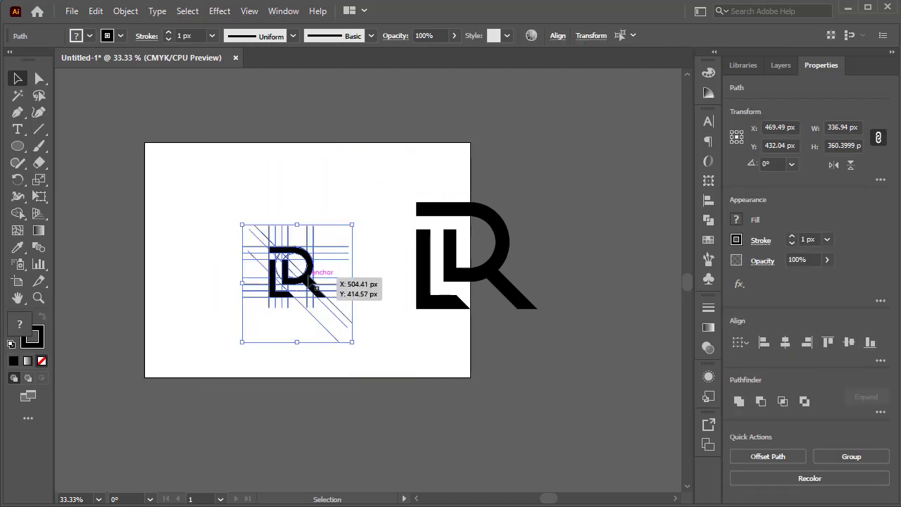
pyautogui.moveTo(309, 277); pyautogui.dragTo(236, 249)
# Step: Move the large clean monogram copy into the right half of the artboard
pyautogui.click(447, 191)
pyautogui.moveTo(446, 195); pyautogui.dragTo(409, 336)
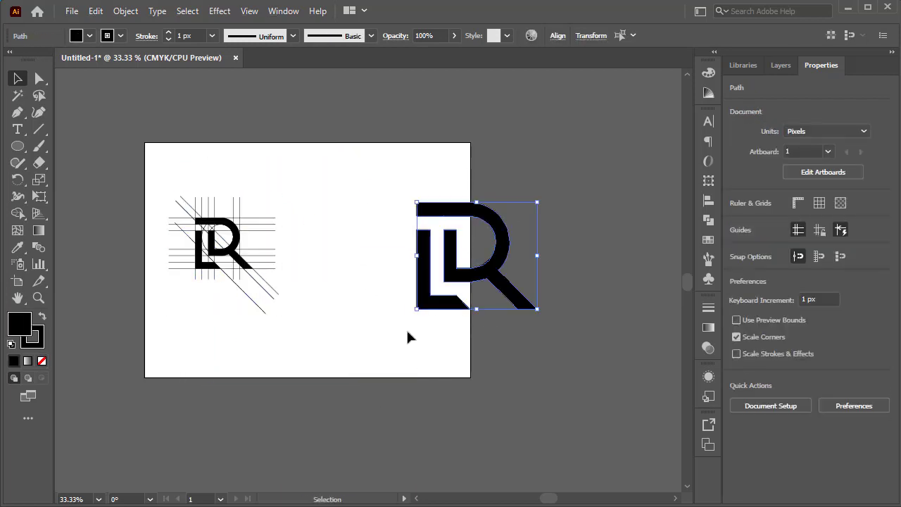
pyautogui.moveTo(473, 285); pyautogui.dragTo(373, 261)
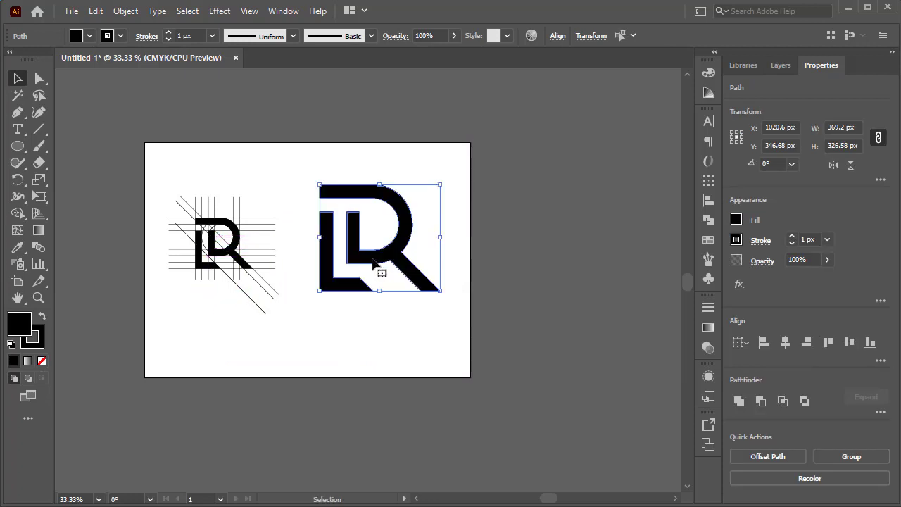
# Step: Add the point text "L R Monogram" beneath the large monogram
pyautogui.click(313, 159)
pyautogui.click(19, 130)
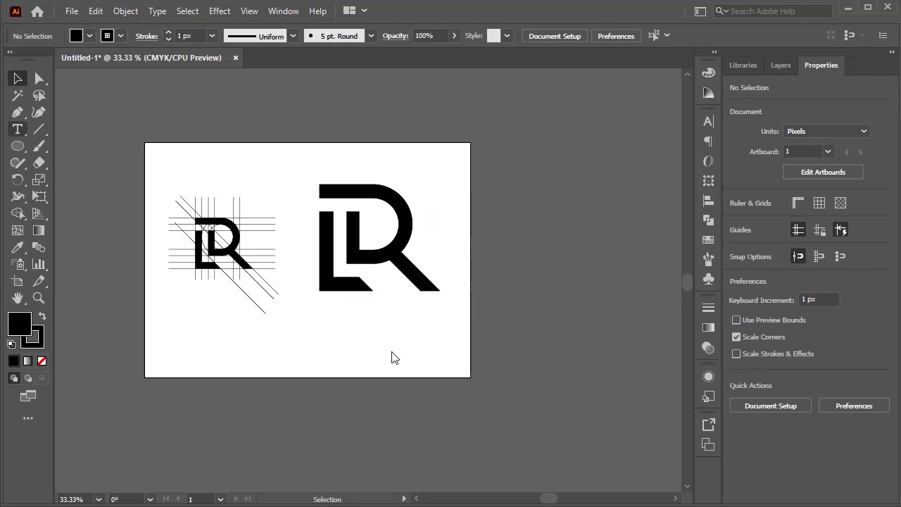
pyautogui.click(329, 322)
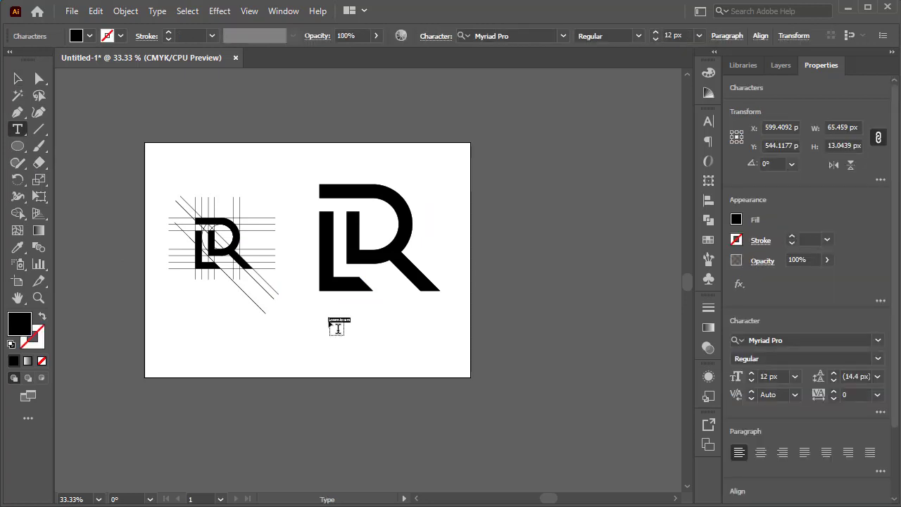
pyautogui.press('BackSpace')
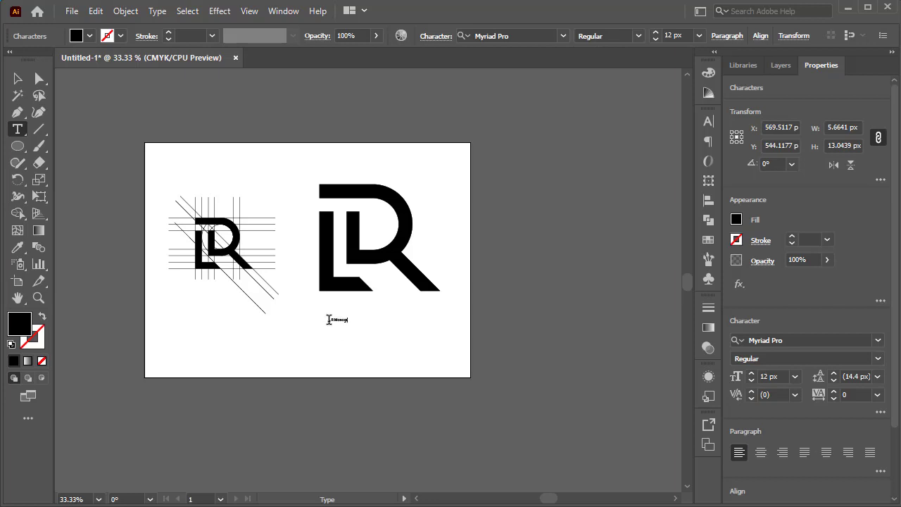
# Step: Set the caption text's font size to 50 px
pyautogui.hotkey('ctrl', 'a')
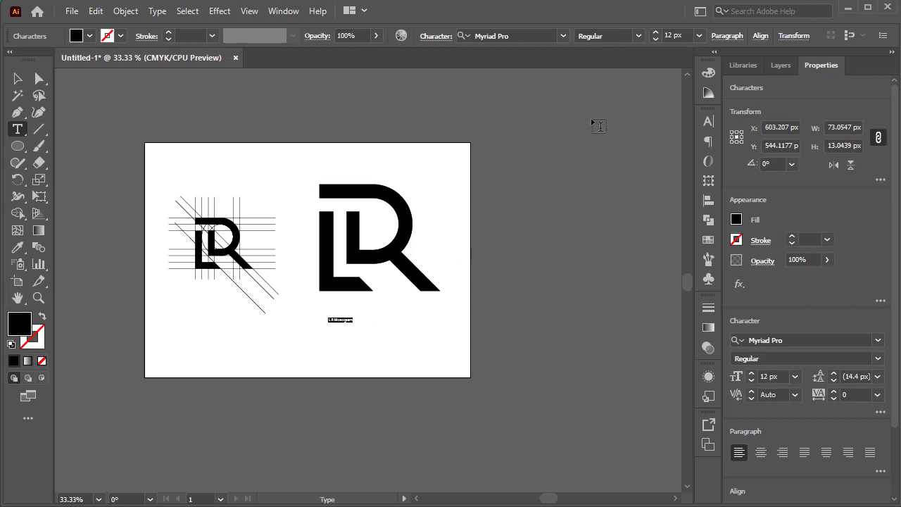
pyautogui.click(667, 34)
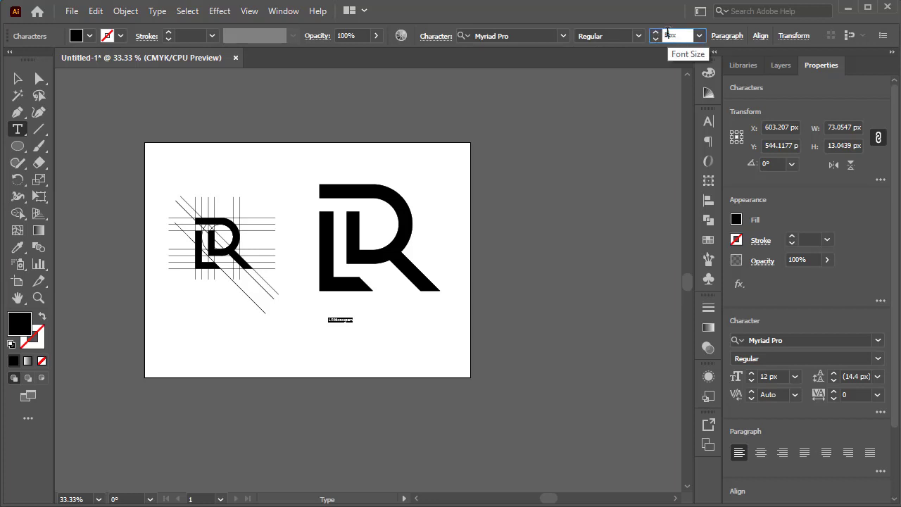
pyautogui.write('50')
pyautogui.press('Return')
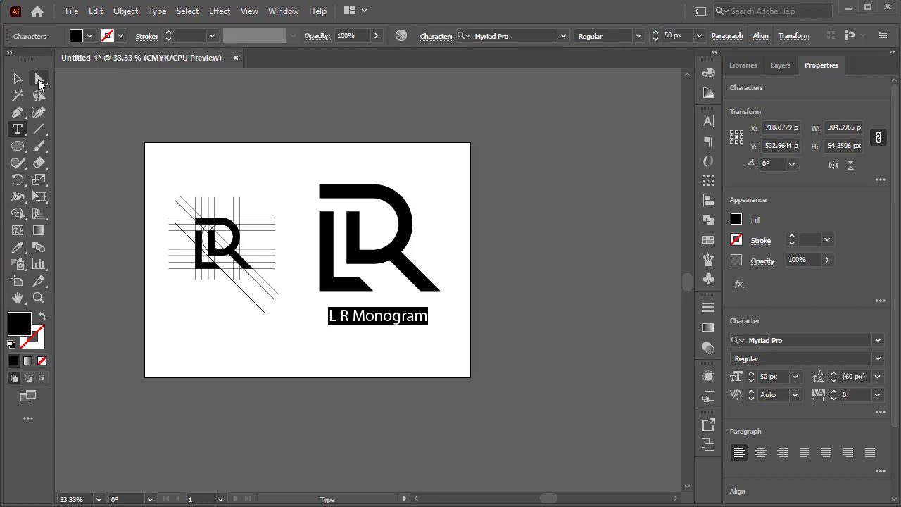
pyautogui.press('Escape')
pyautogui.click(412, 342)
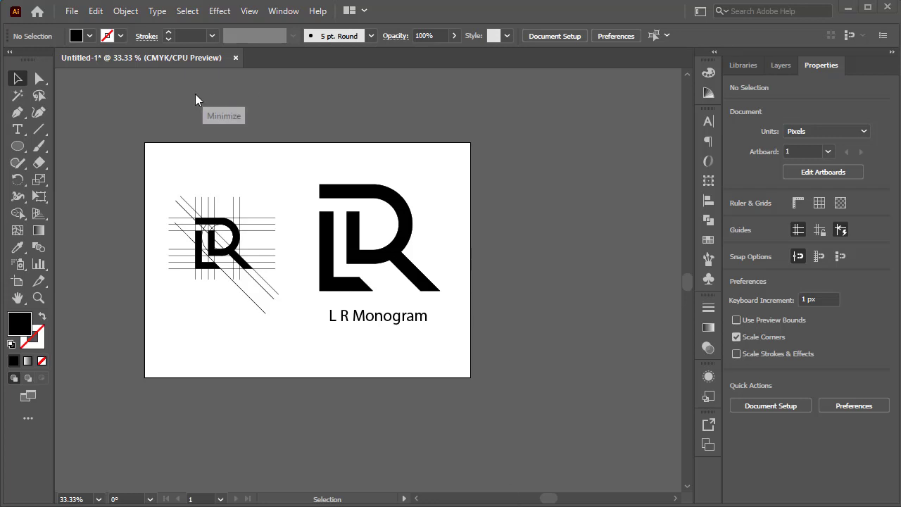
# Step: Fill the large monogram and its caption with bright red and nudge the caption slightly up and left beneath the monogram
pyautogui.moveTo(414, 154); pyautogui.dragTo(314, 322)
pyautogui.click(89, 36)
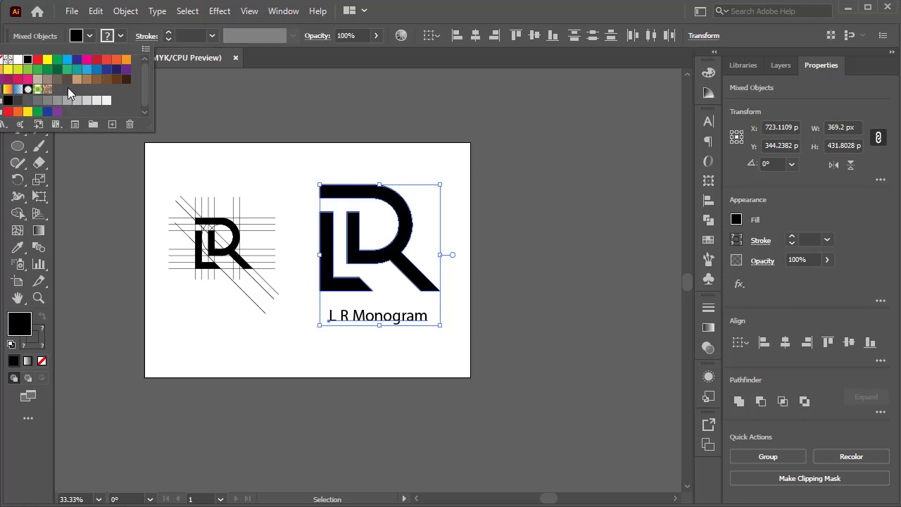
pyautogui.click(97, 60)
pyautogui.click(106, 59)
pyautogui.click(274, 145)
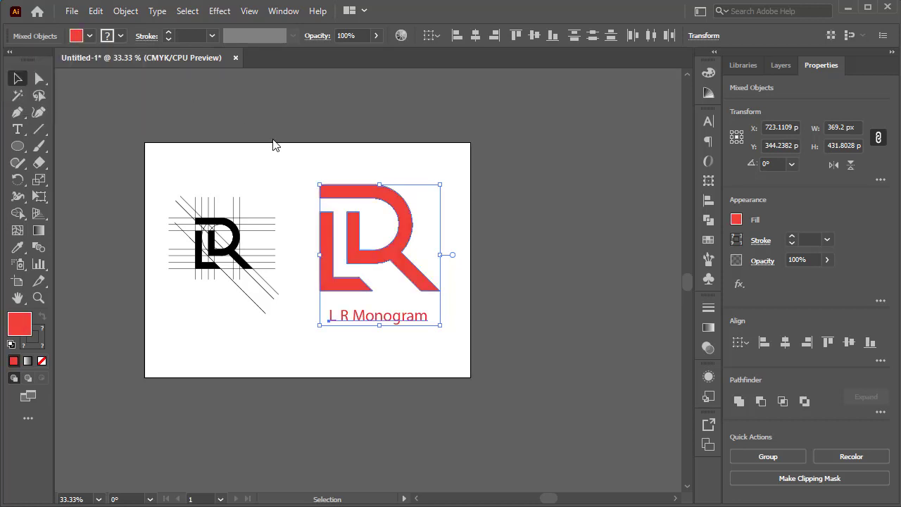
pyautogui.click(387, 288)
pyautogui.moveTo(410, 318); pyautogui.dragTo(401, 320)
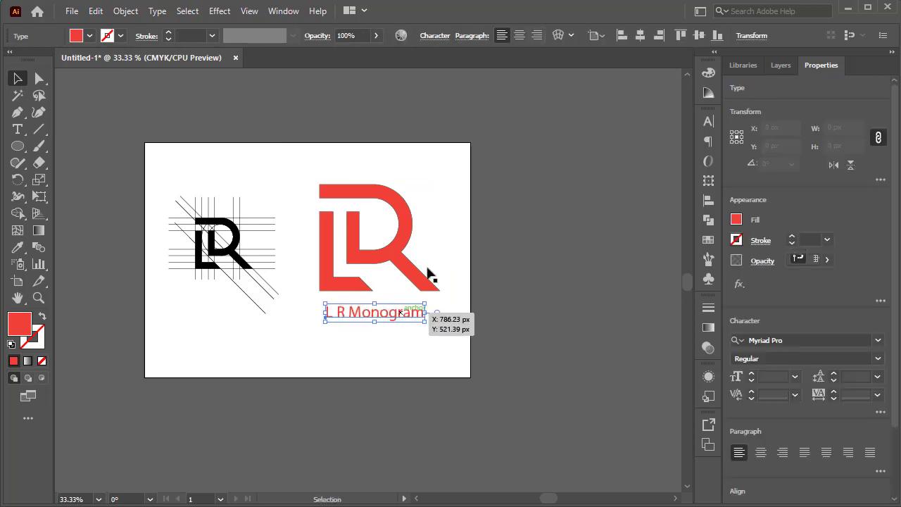
# Step: Remove the black stroke from the large red monogram
pyautogui.moveTo(425, 192); pyautogui.dragTo(312, 274)
pyautogui.click(116, 35)
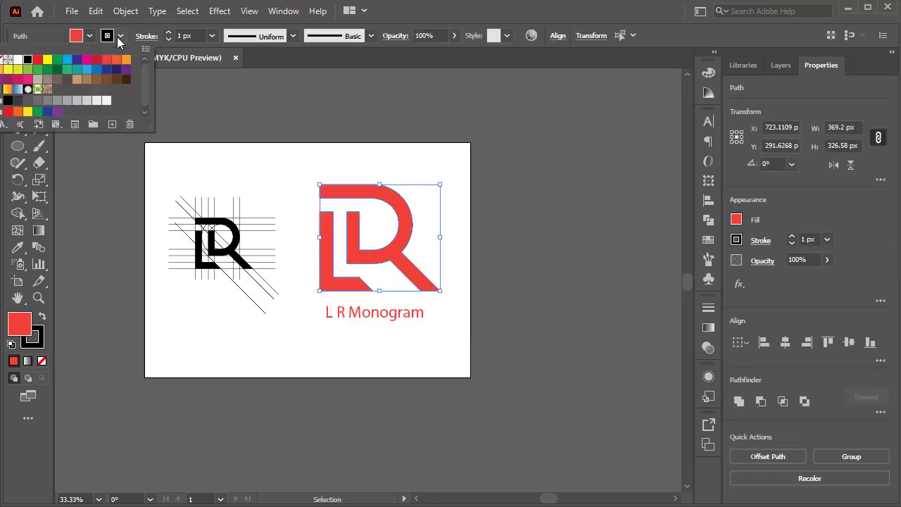
pyautogui.click(4, 67)
pyautogui.click(344, 164)
pyautogui.click(344, 164)
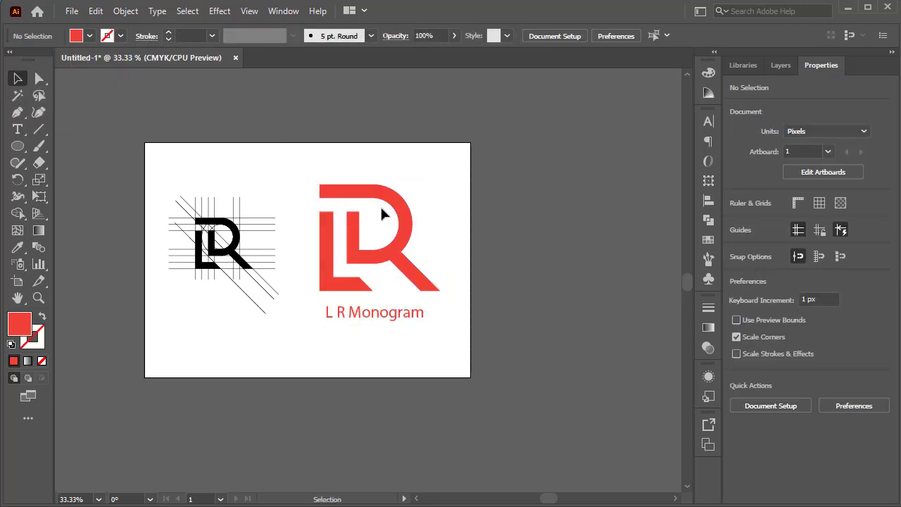